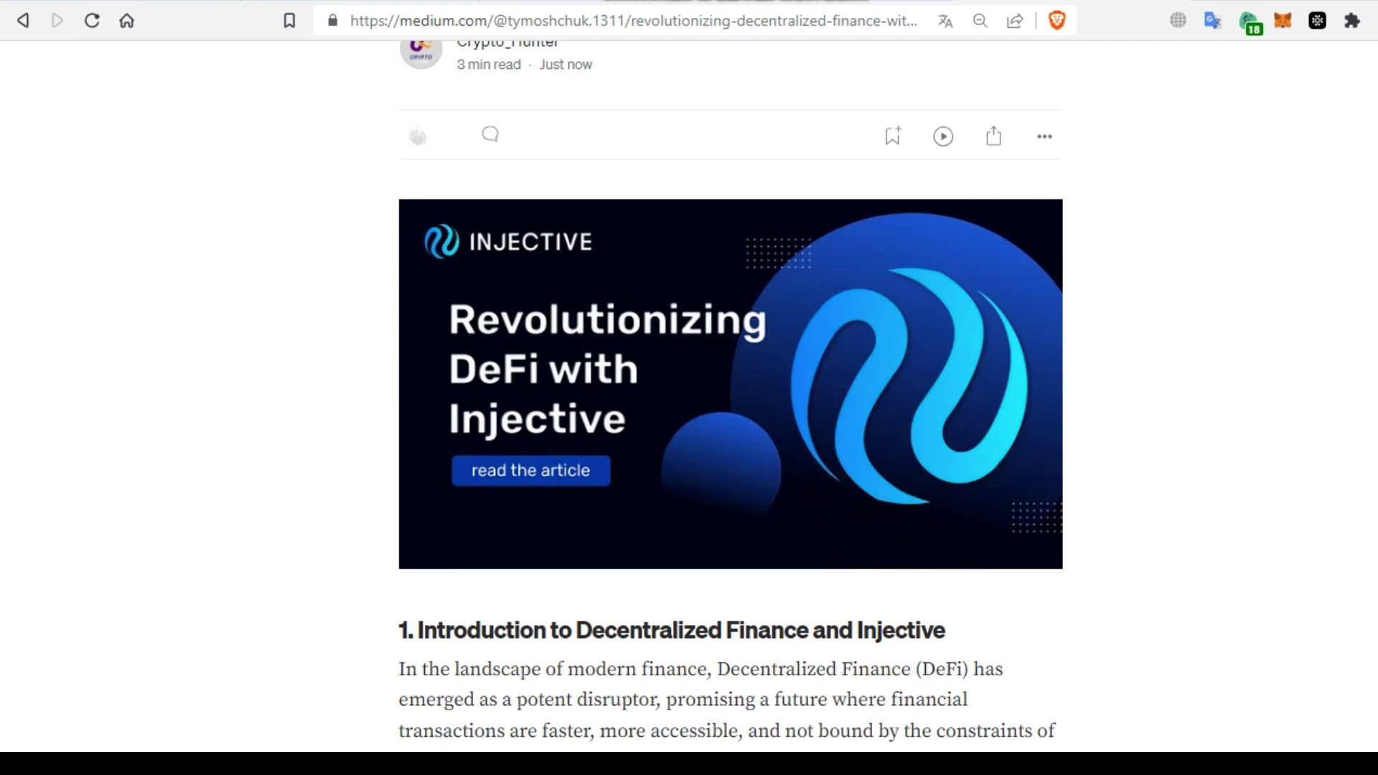
scroll(730, 431, down, 3)
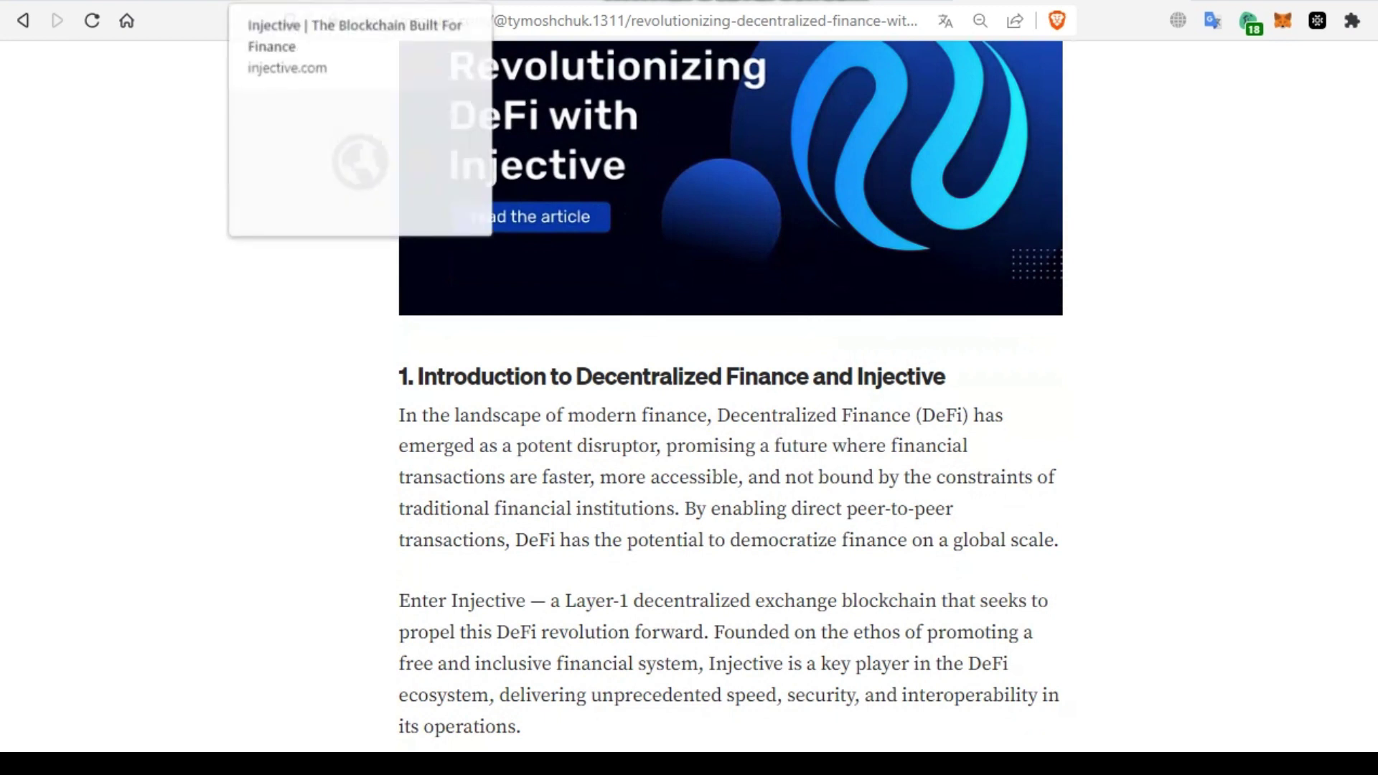
Switch to the injective.com homepage to browse its network stats and financial apps section.
click(323, 2)
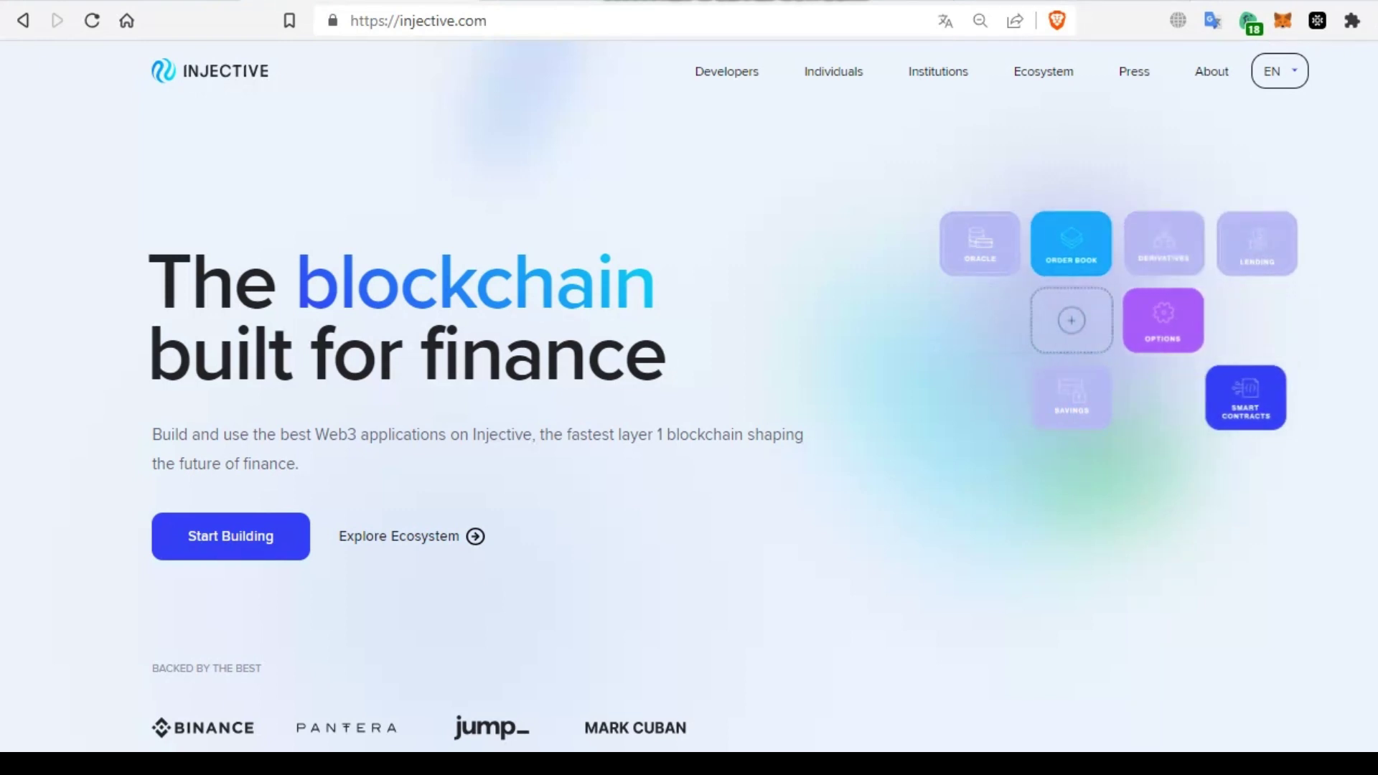
scroll(688, 430, down, 2)
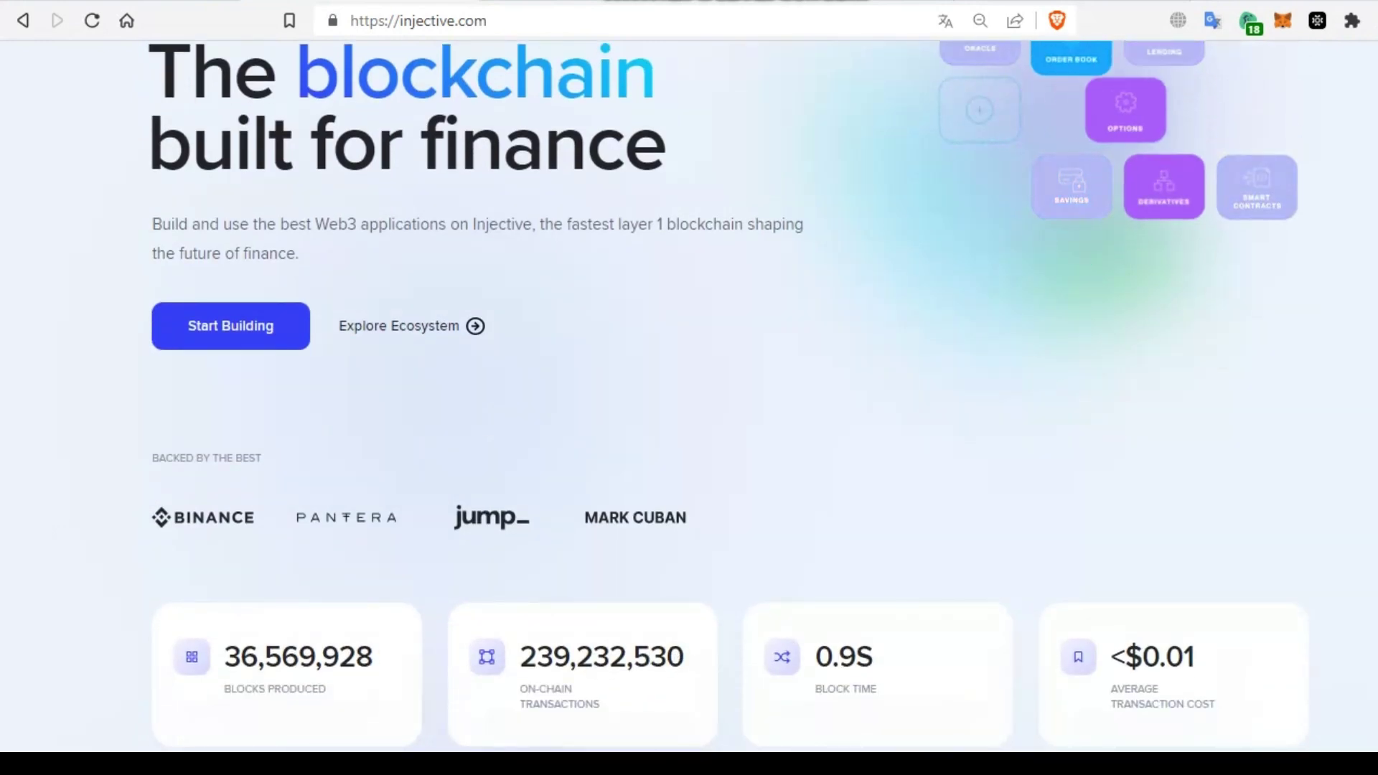
scroll(688, 431, down, 2)
scroll(689, 431, down, 1)
scroll(689, 430, down, 2)
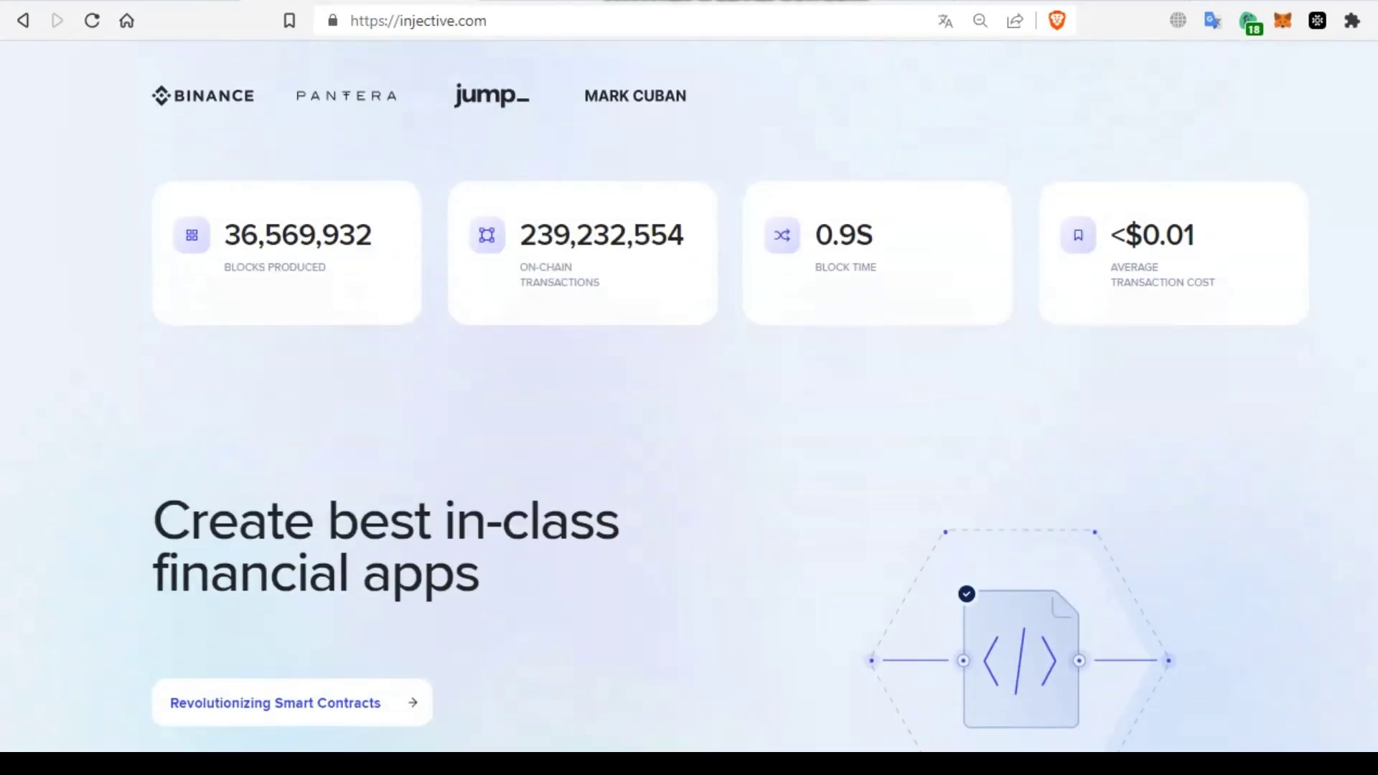
scroll(690, 432, down, 1)
scroll(689, 430, down, 3)
scroll(689, 430, down, 1)
scroll(689, 430, down, 1)
scroll(689, 431, up, 3)
scroll(689, 431, up, 1)
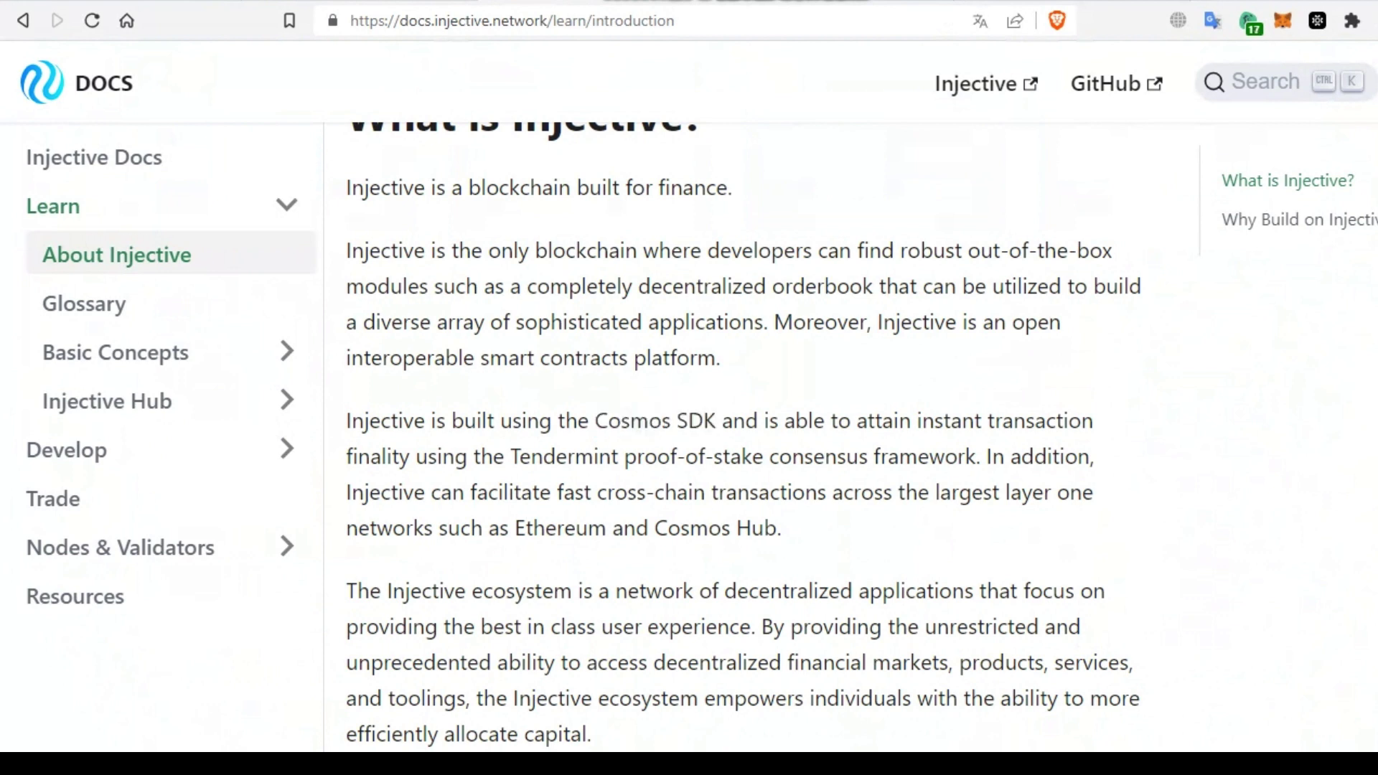
triple_click(655, 421)
click(754, 560)
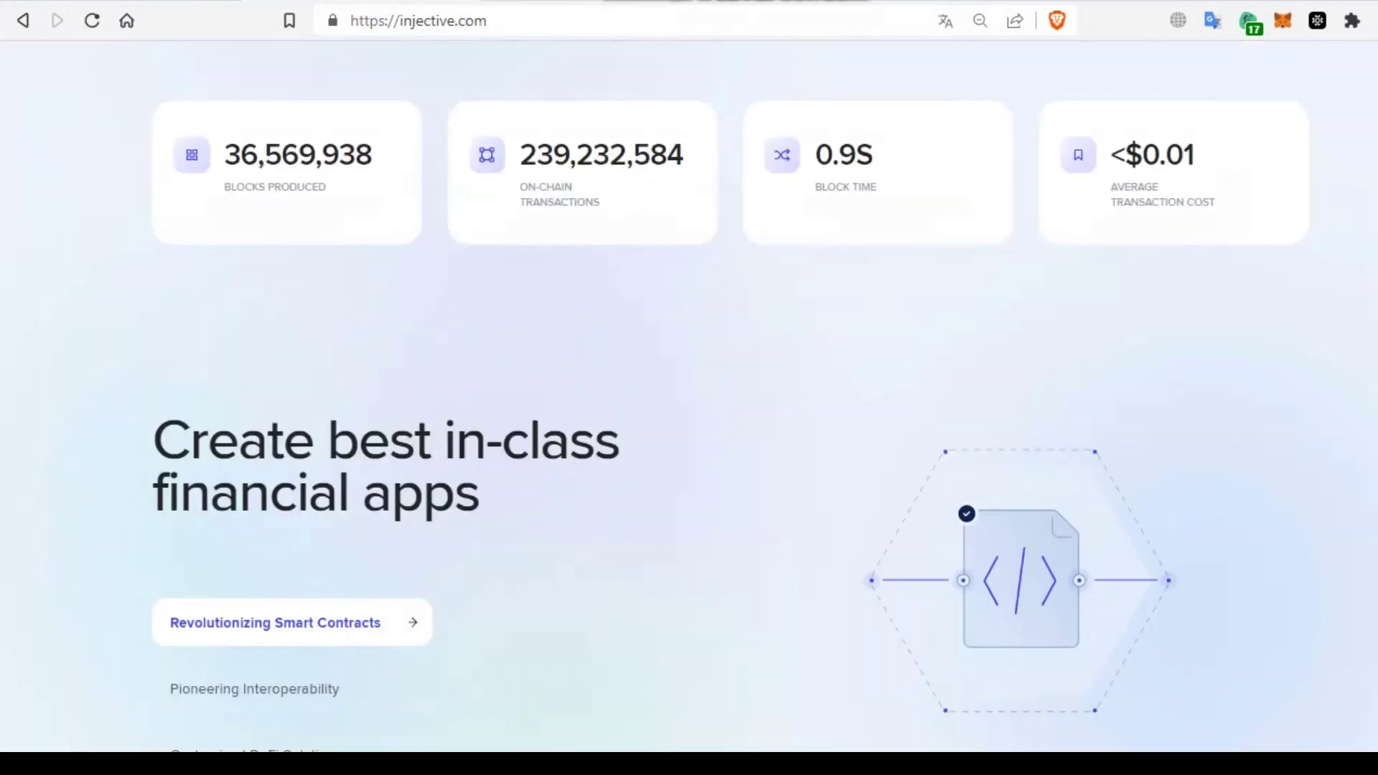
scroll(689, 431, down, 2)
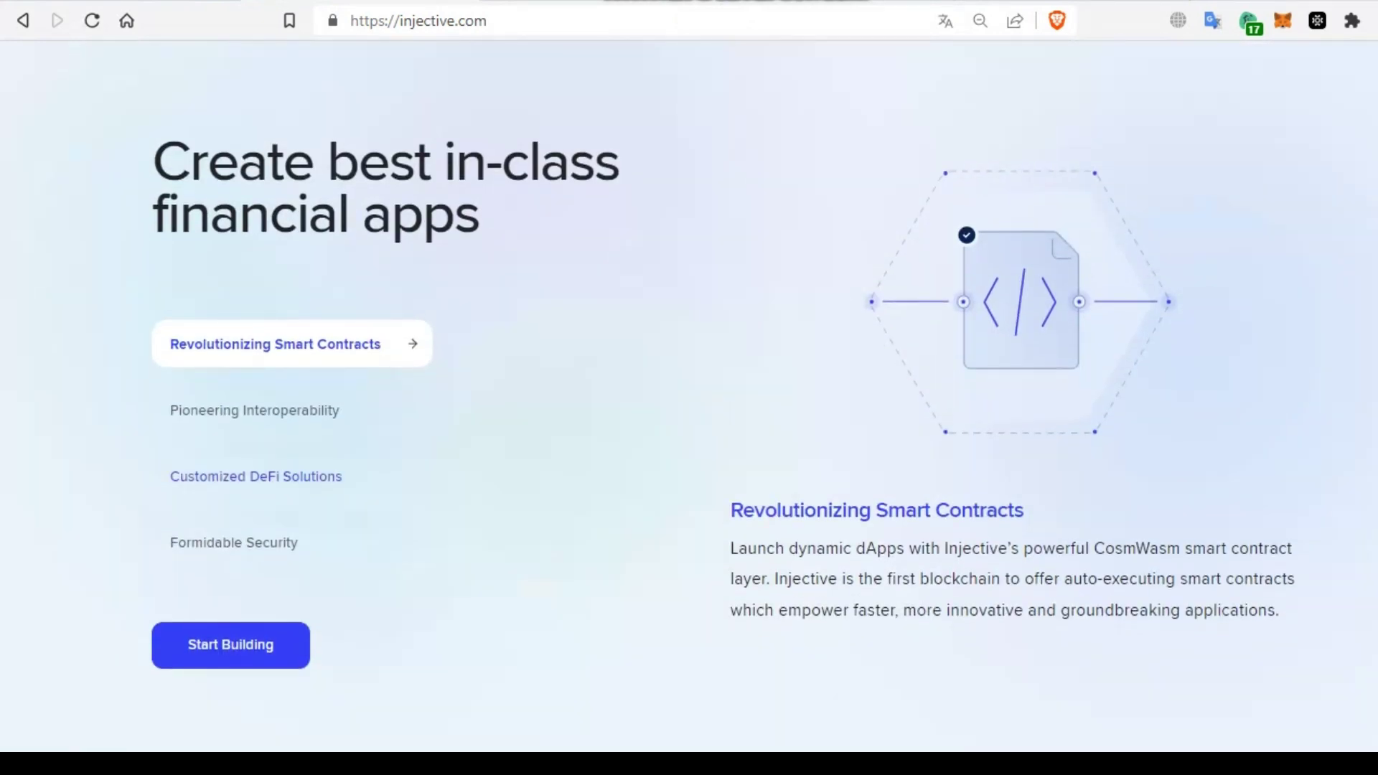
Display the Customized DeFi Solutions description under Create best in-class financial apps.
click(254, 476)
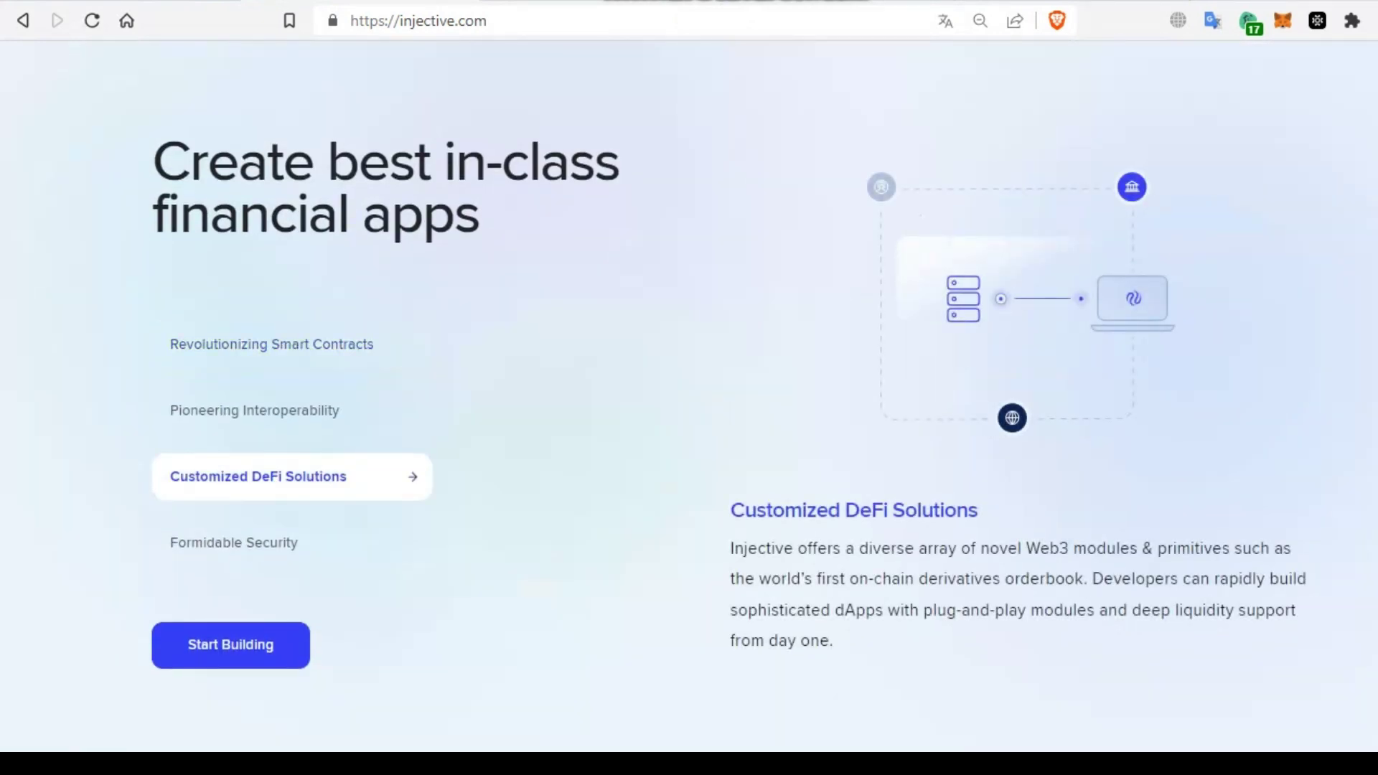
scroll(689, 430, down, 2)
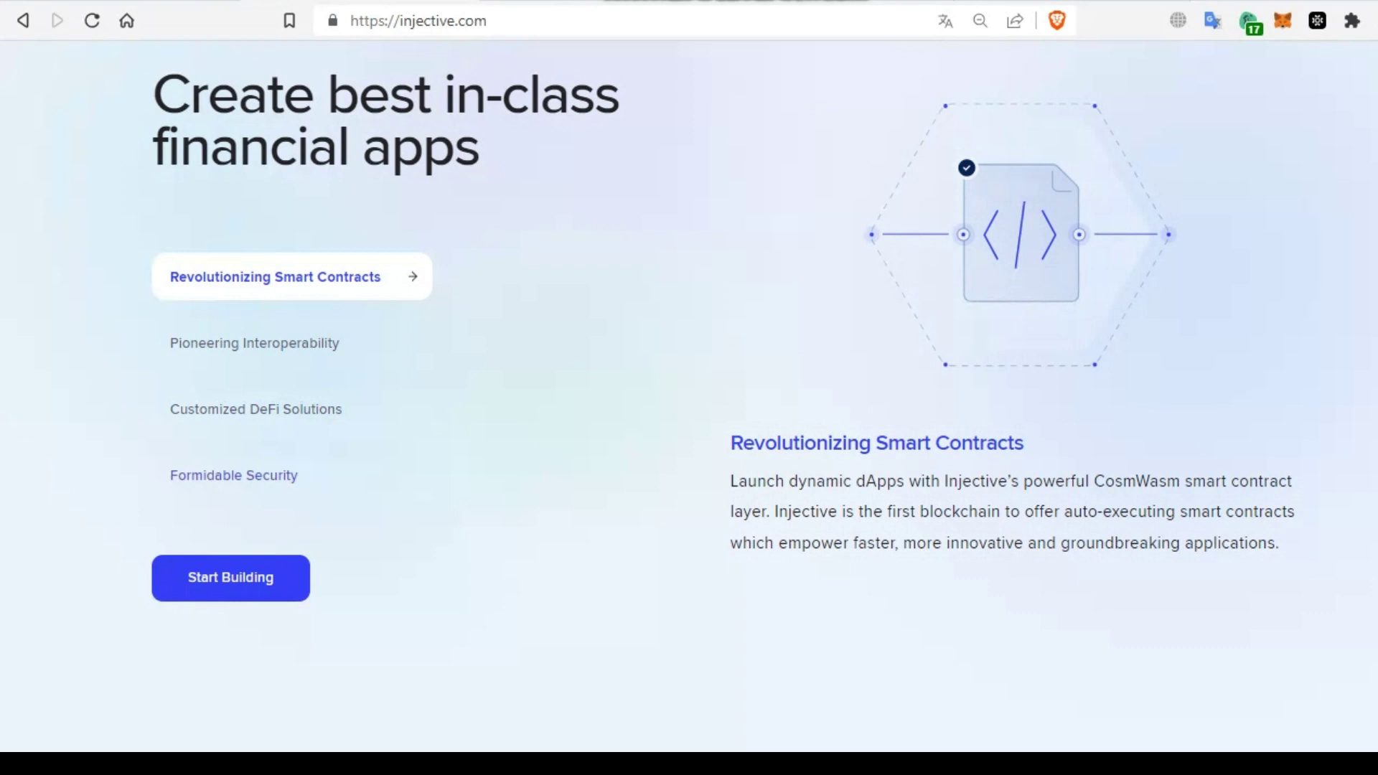
click(255, 409)
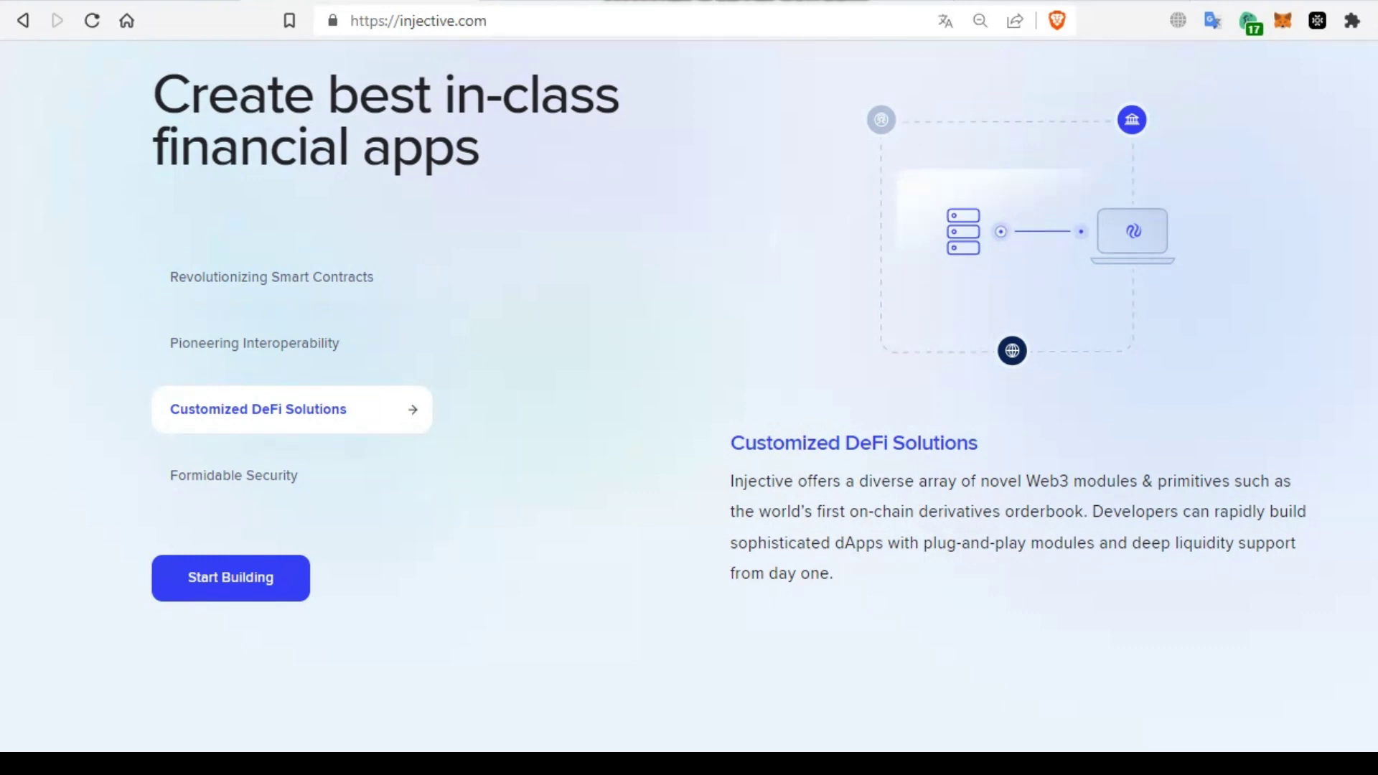
scroll(689, 430, down, 5)
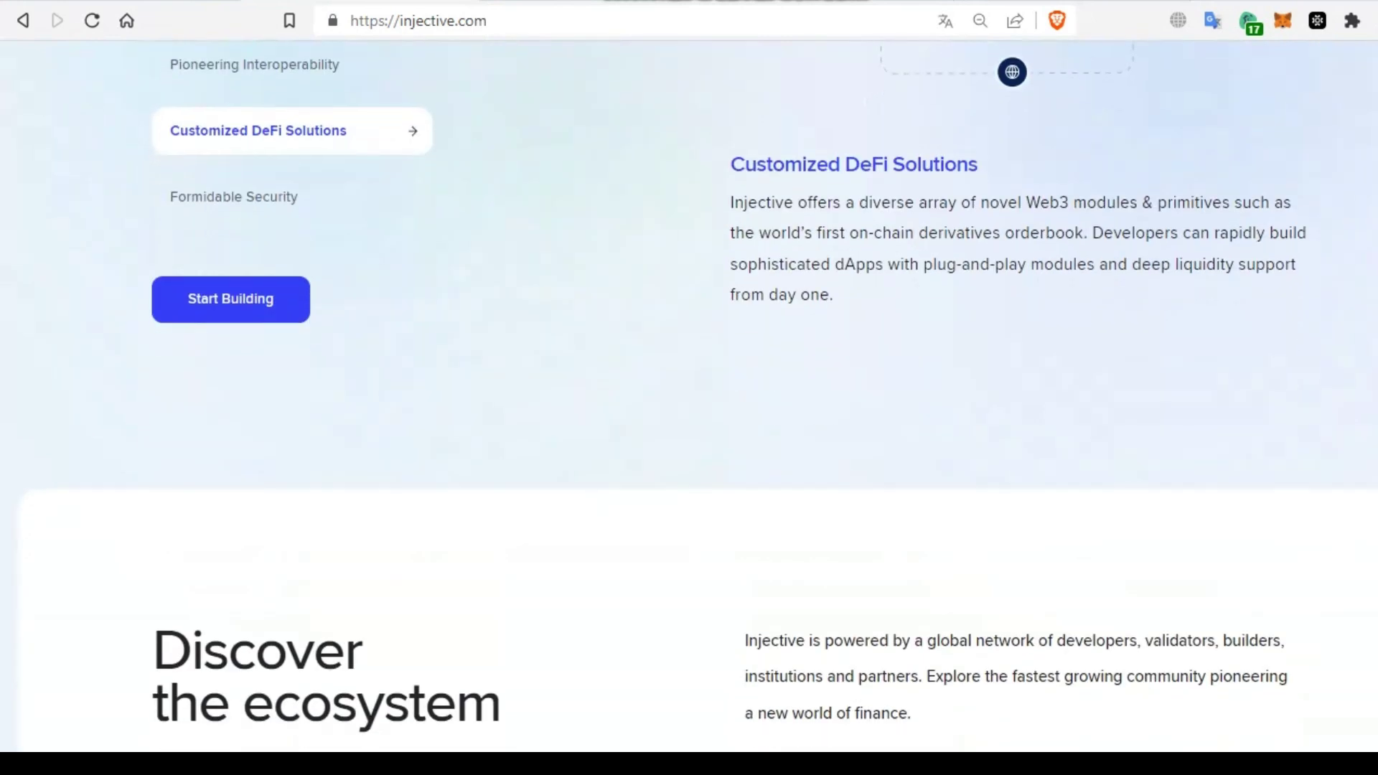
scroll(689, 431, down, 3)
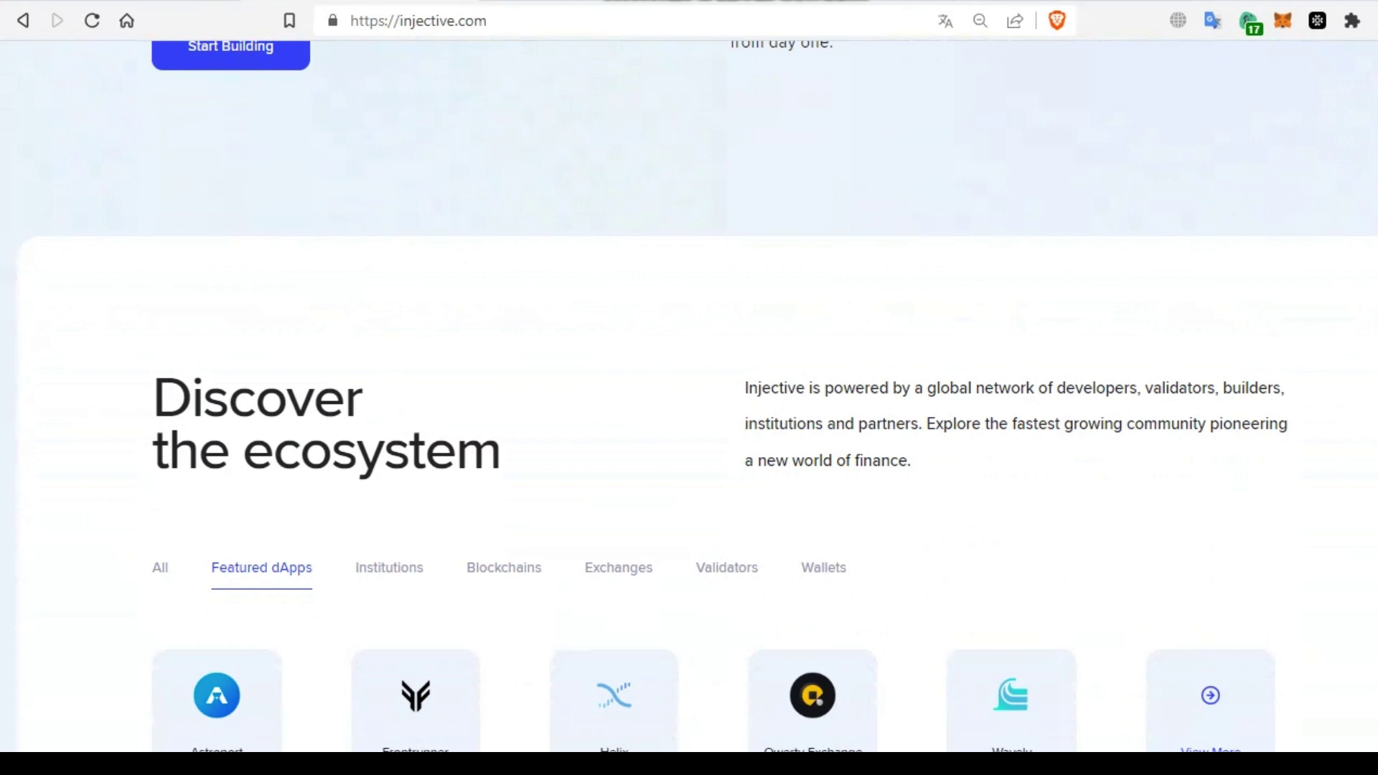
scroll(690, 430, down, 4)
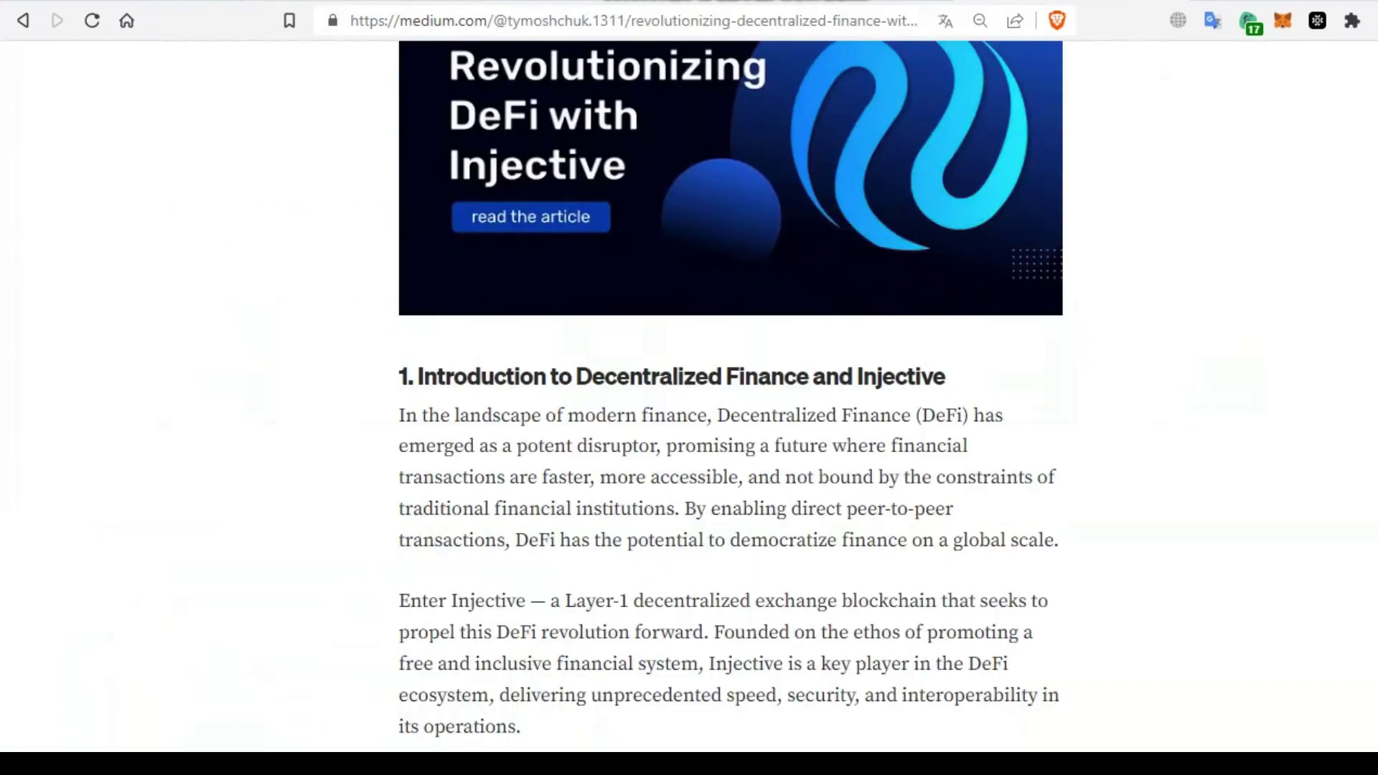
scroll(730, 430, down, 5)
scroll(730, 431, down, 5)
scroll(729, 430, down, 1)
scroll(730, 431, down, 3)
scroll(730, 430, down, 5)
scroll(729, 431, down, 1)
scroll(730, 430, down, 5)
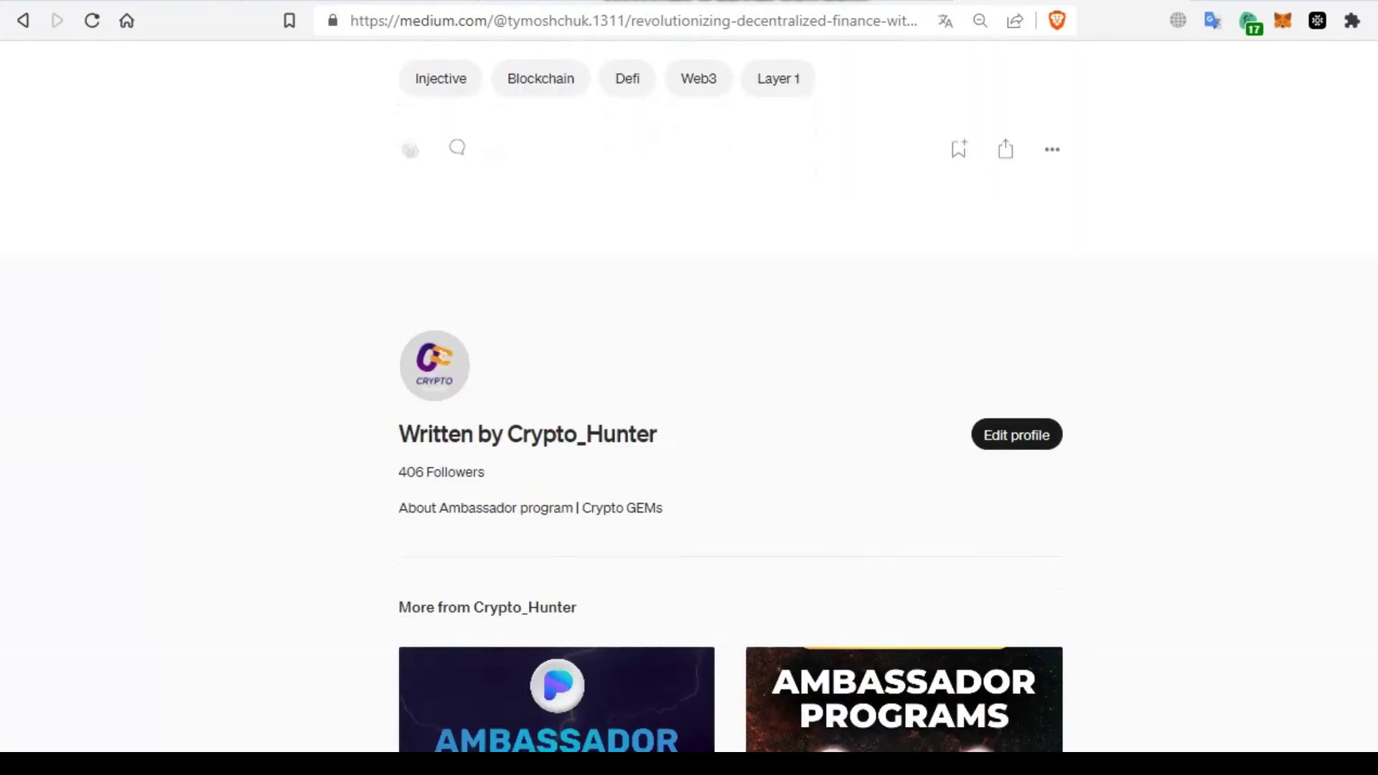
scroll(730, 430, up, 3)
scroll(729, 431, down, 4)
scroll(730, 430, down, 3)
scroll(730, 431, up, 5)
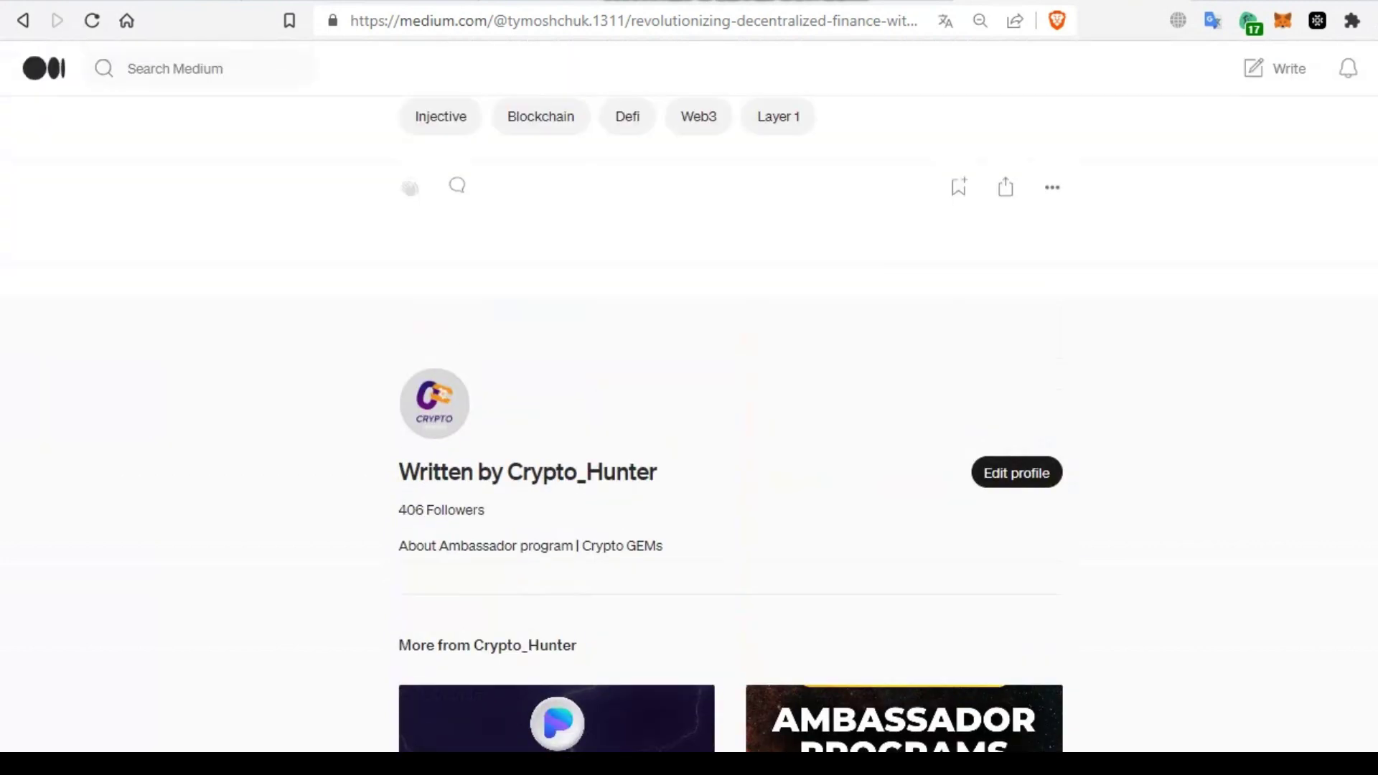
scroll(730, 431, up, 2)
scroll(729, 430, up, 3)
scroll(730, 431, up, 3)
scroll(730, 431, up, 2)
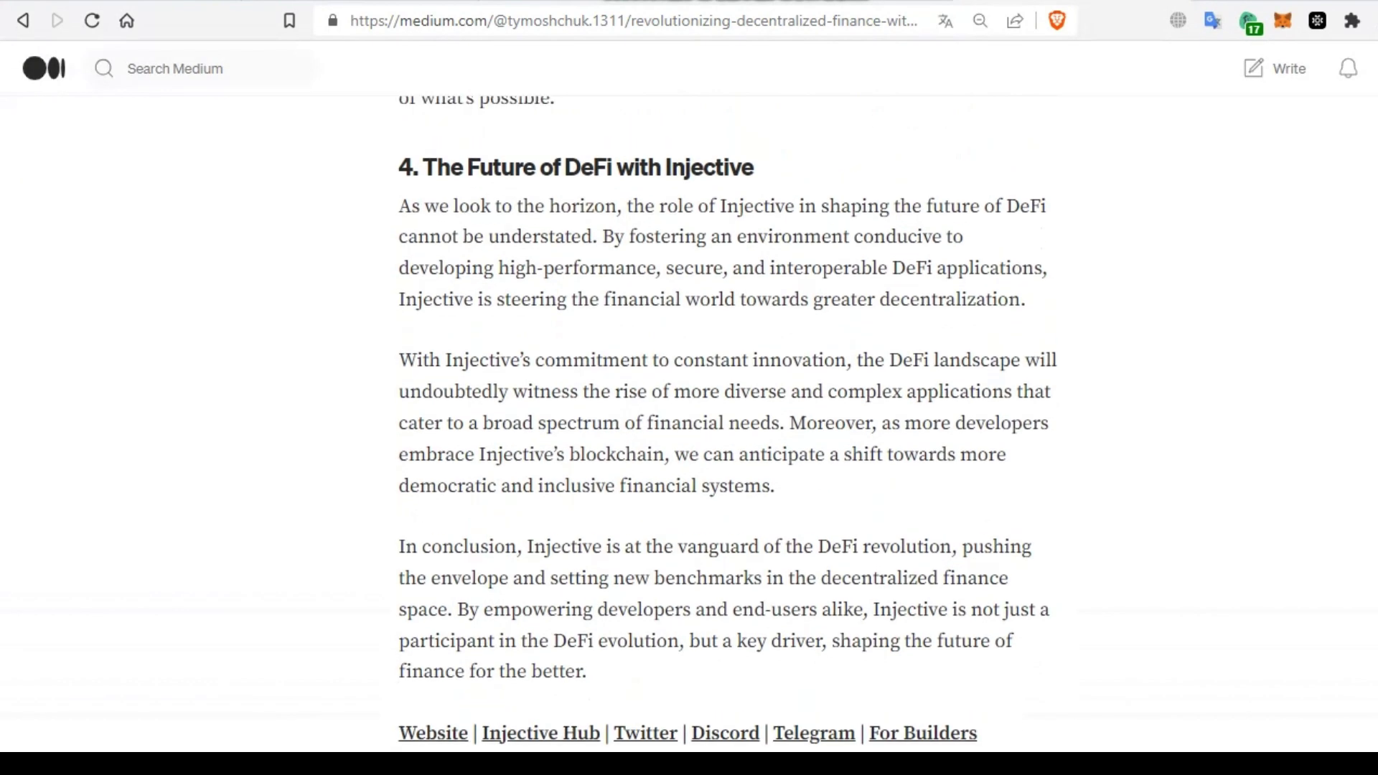
scroll(730, 430, up, 1)
scroll(730, 431, up, 1)
scroll(729, 431, down, 1)
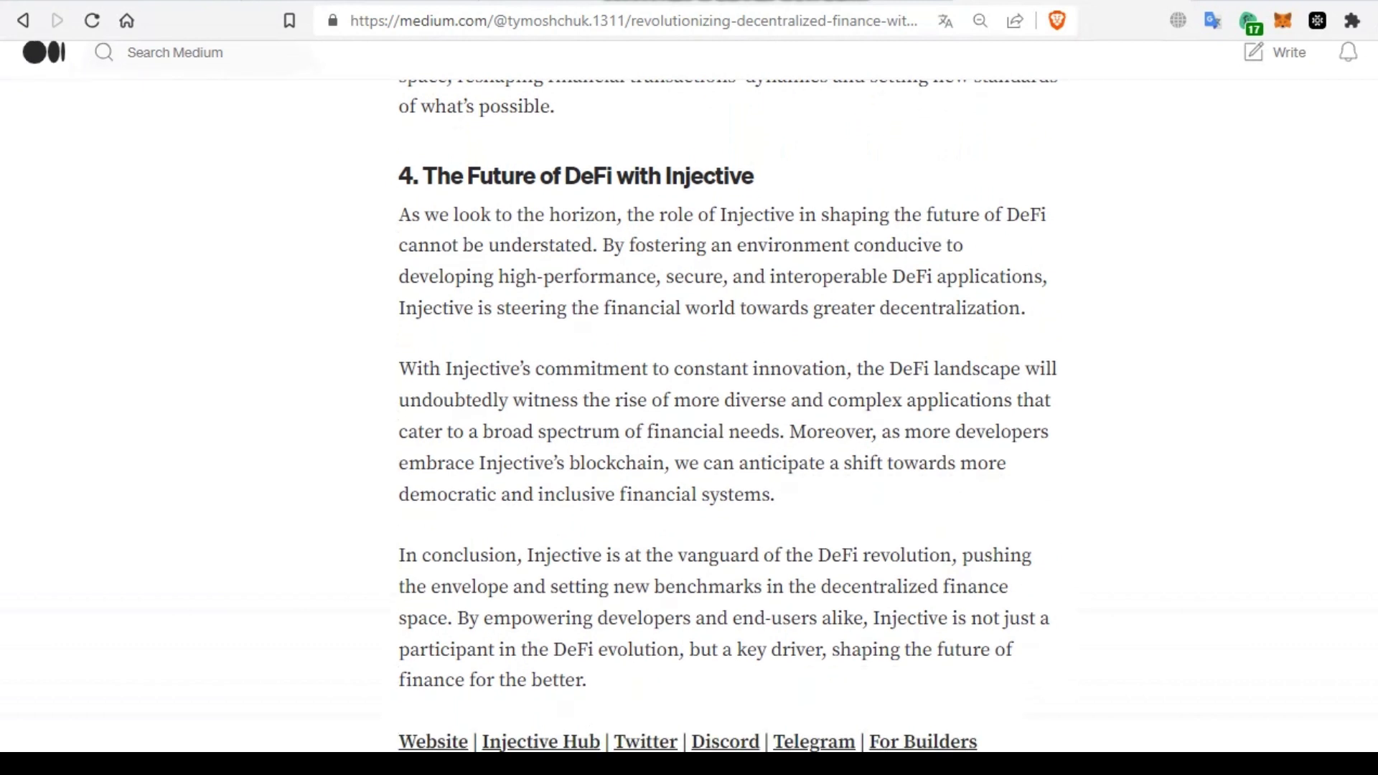